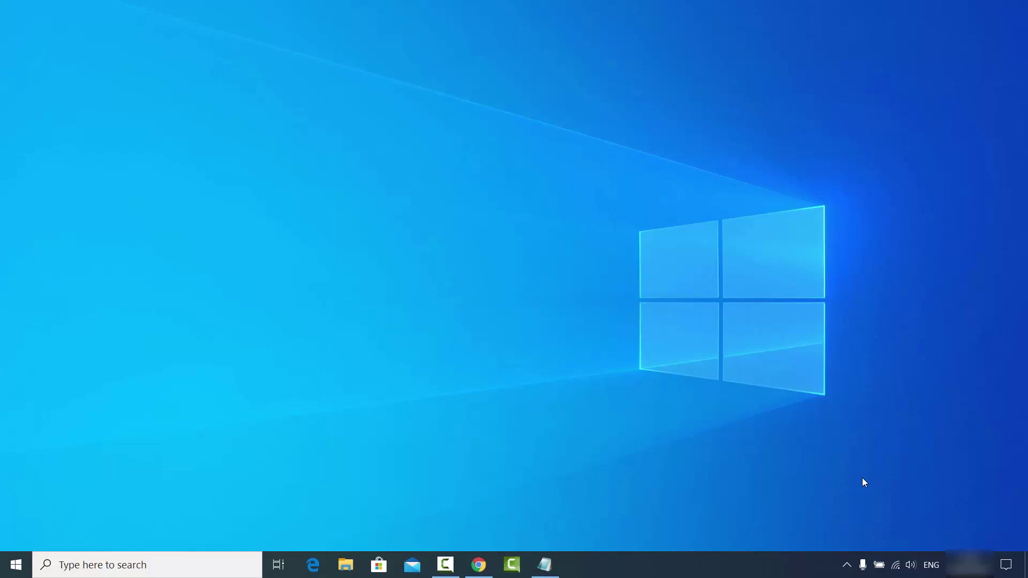
- Open the Windows sound settings and check the available input devices, keeping Mikrofon (Samson GoMic) selected
right_click(909, 566)
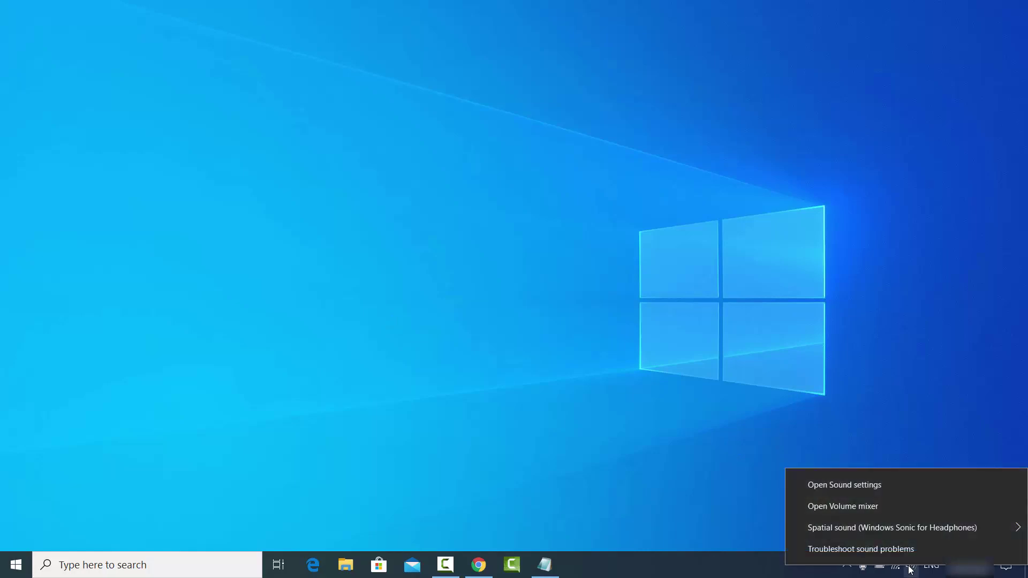
left_click(833, 486)
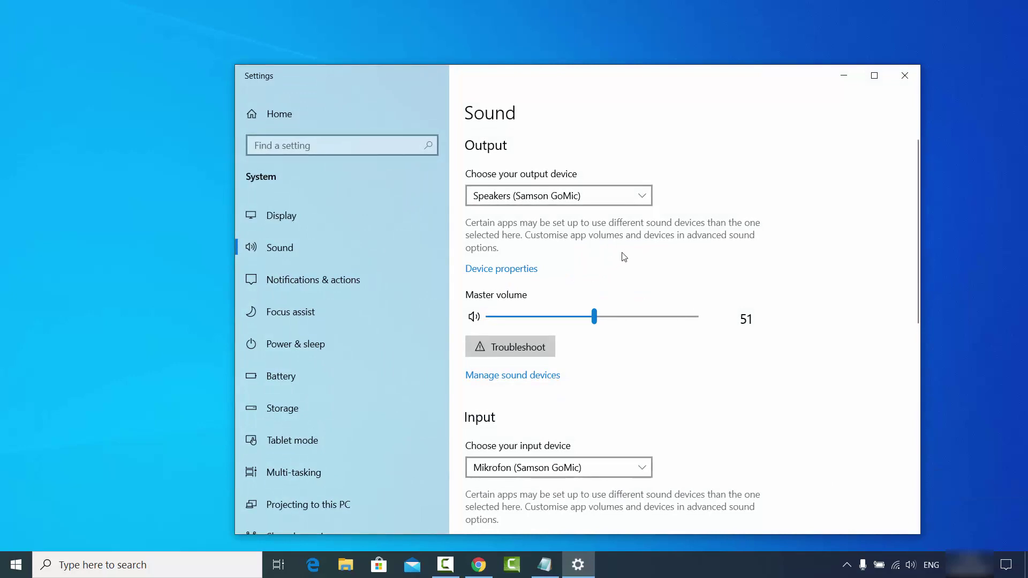
scroll(625, 256, "down", 5)
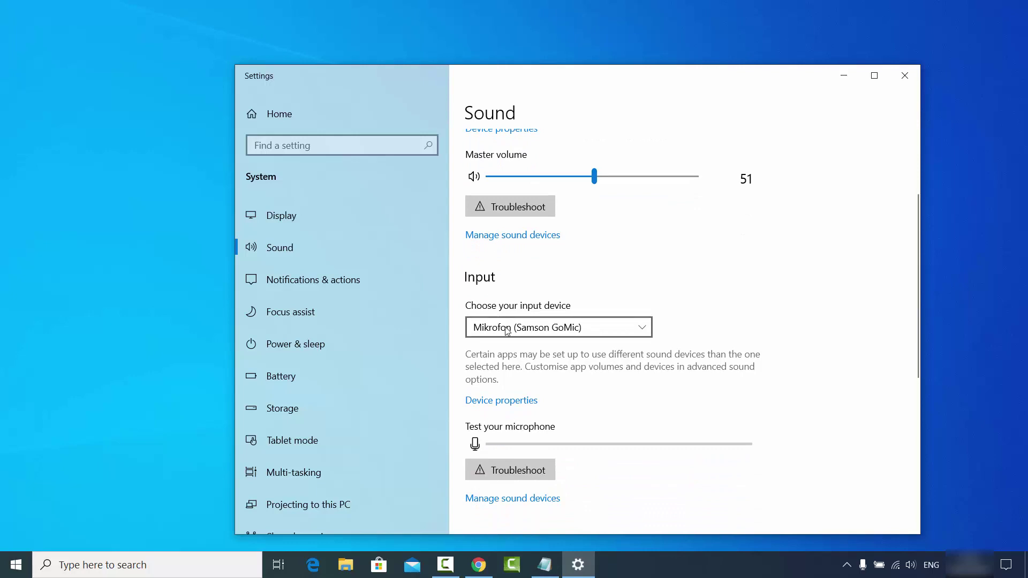
left_click(543, 331)
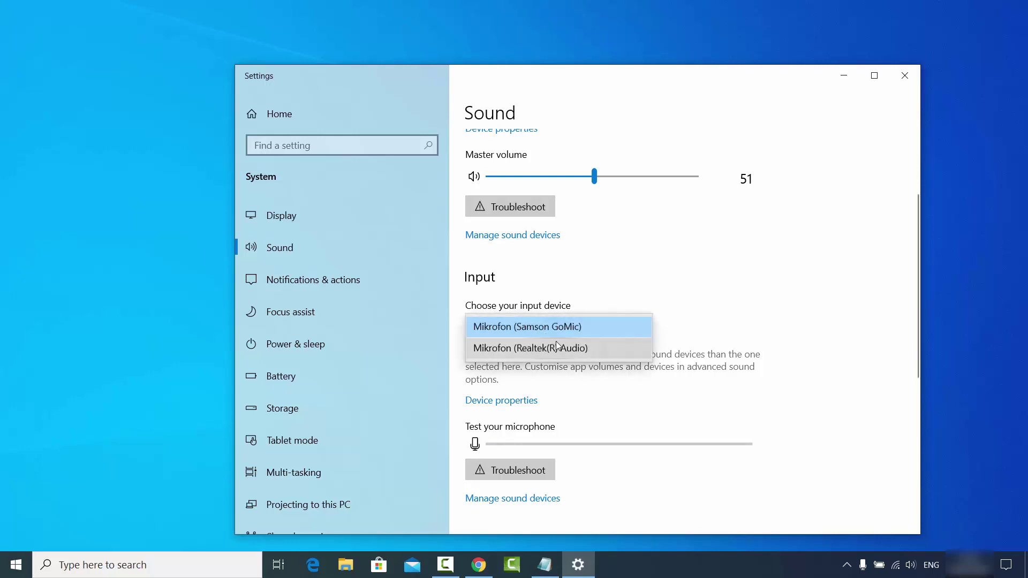
left_click(568, 394)
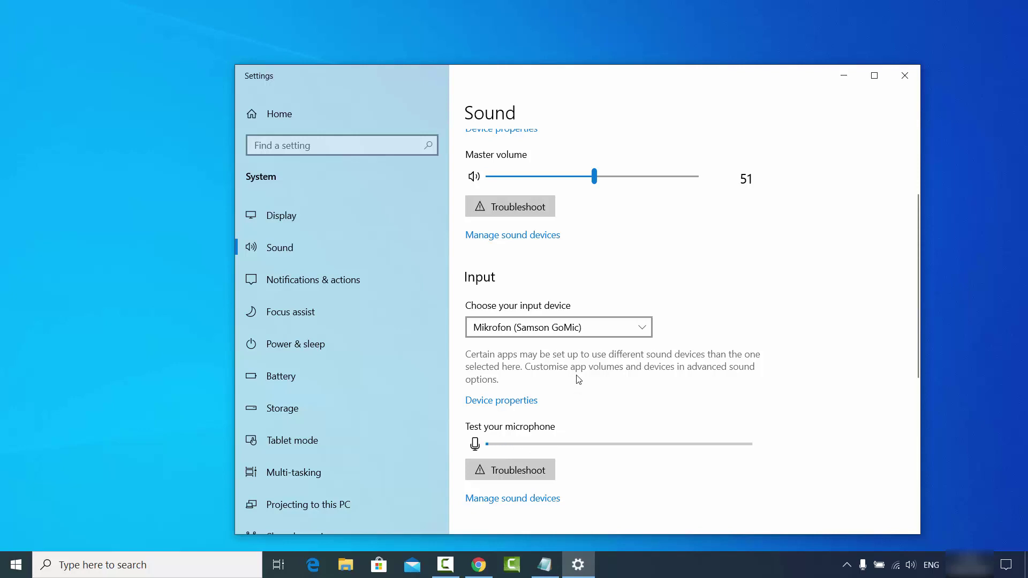
- Run the input device troubleshooter for Mikrofon - Samson GoMic and close it when the check is done
scroll(578, 379, "down", 3)
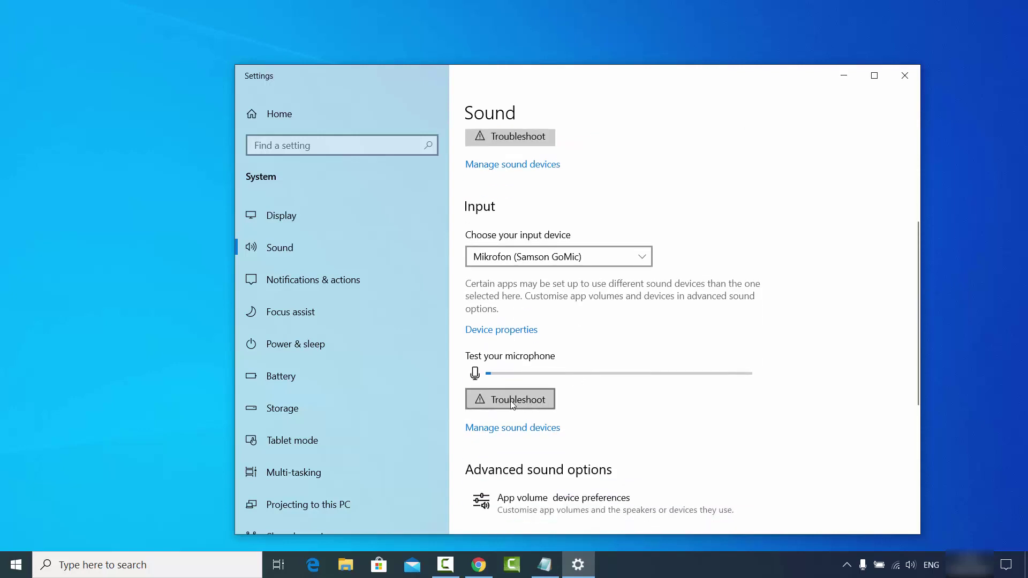
left_click(511, 401)
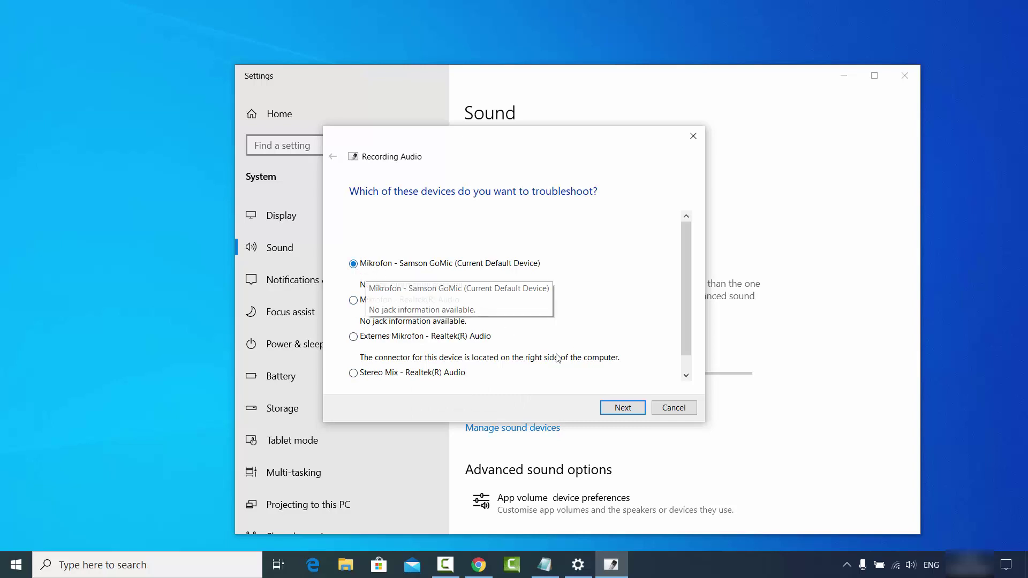
left_click(616, 409)
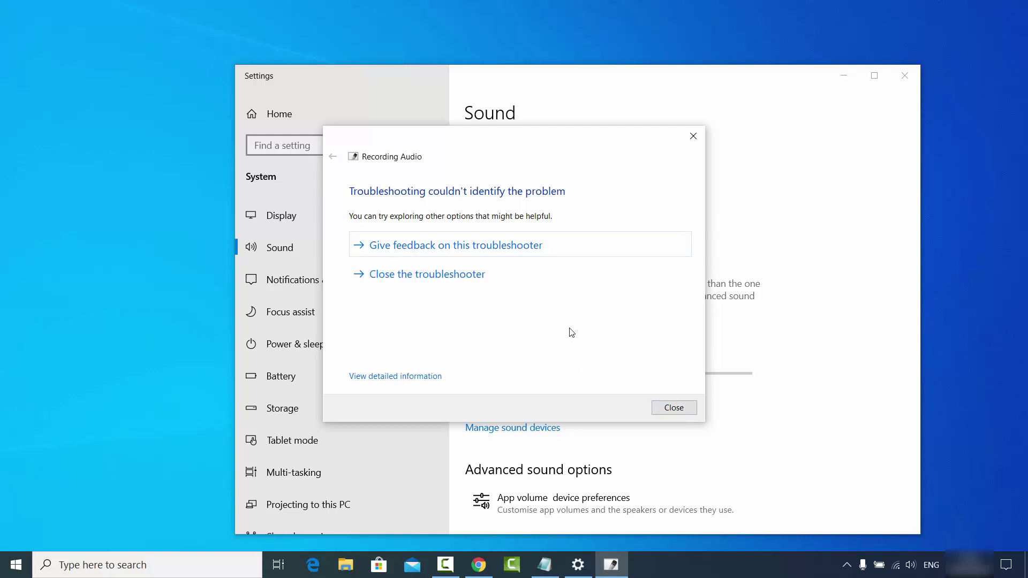
left_click(660, 411)
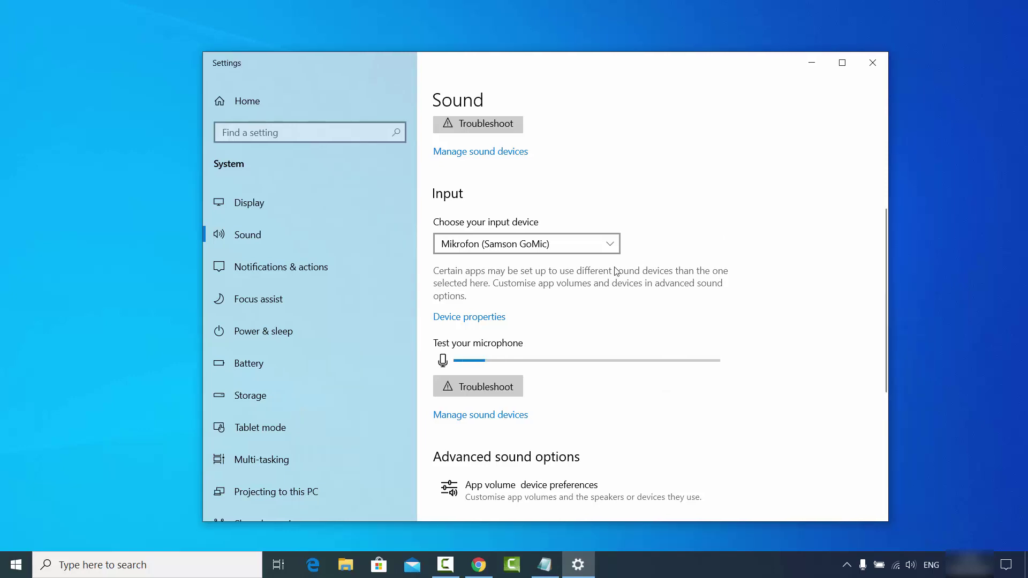
- Review the microphone's device properties and the devices that can be tested or disabled under Manage sound devices, and close Settings
left_click(453, 320)
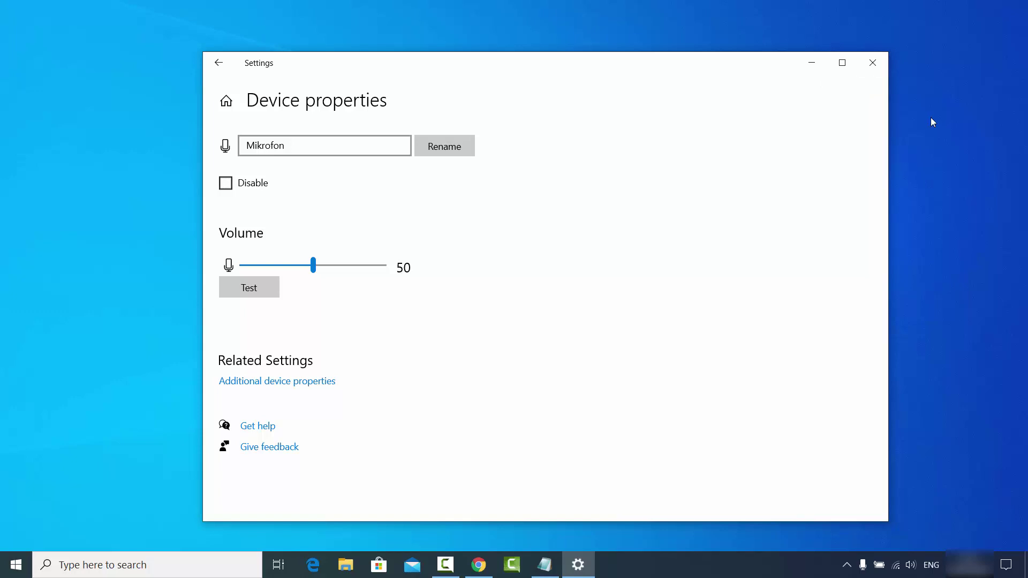
key("alt+Left")
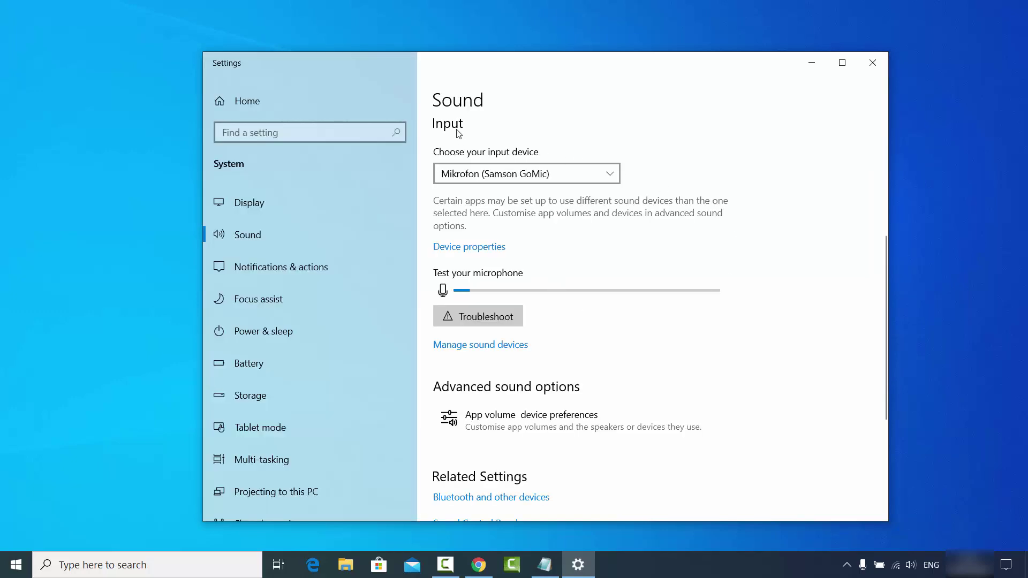
left_click(479, 345)
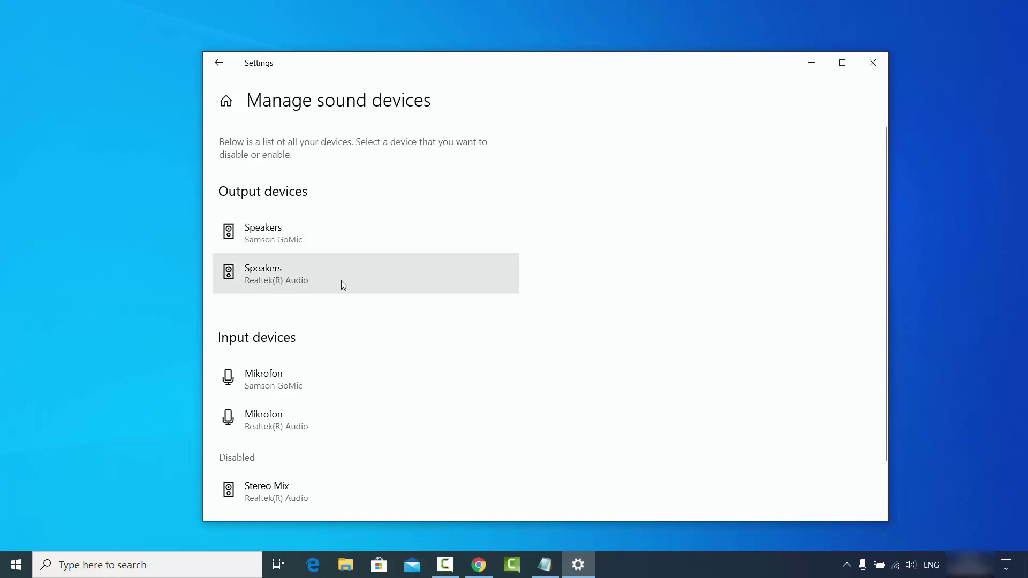
left_click(328, 245)
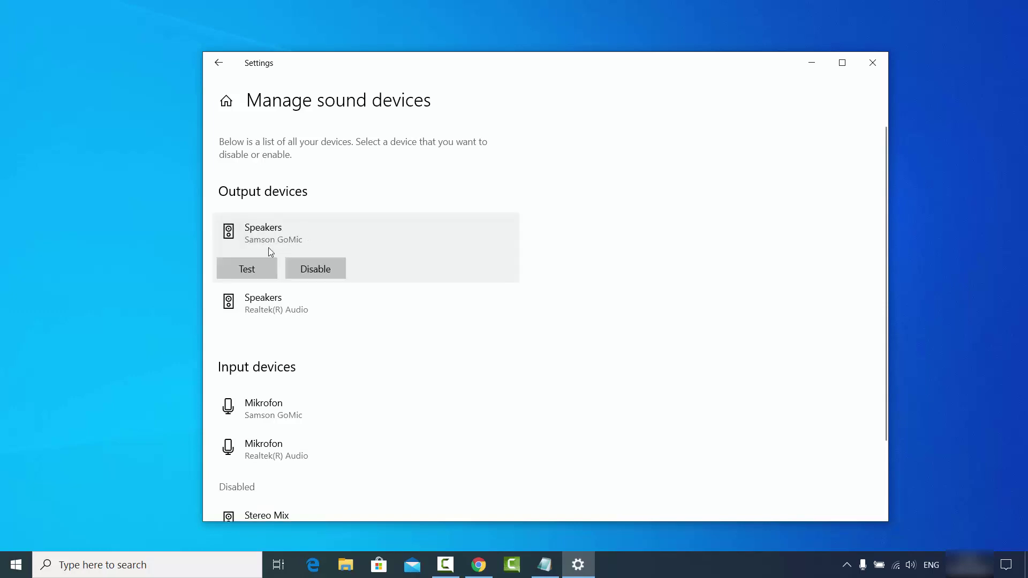
left_click(267, 303)
left_click(300, 235)
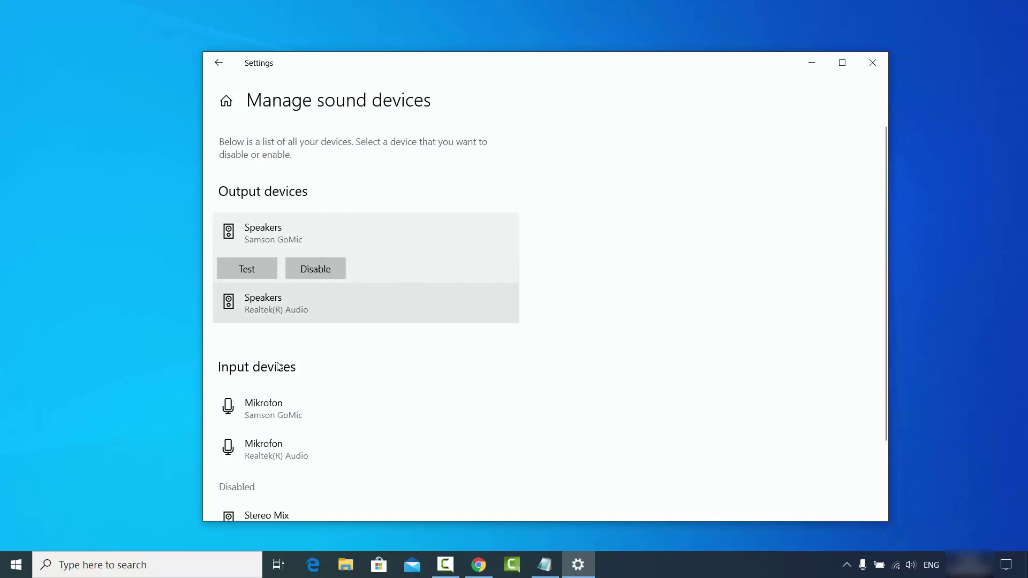
scroll(302, 343, "down", 2)
scroll(294, 358, "down", 1)
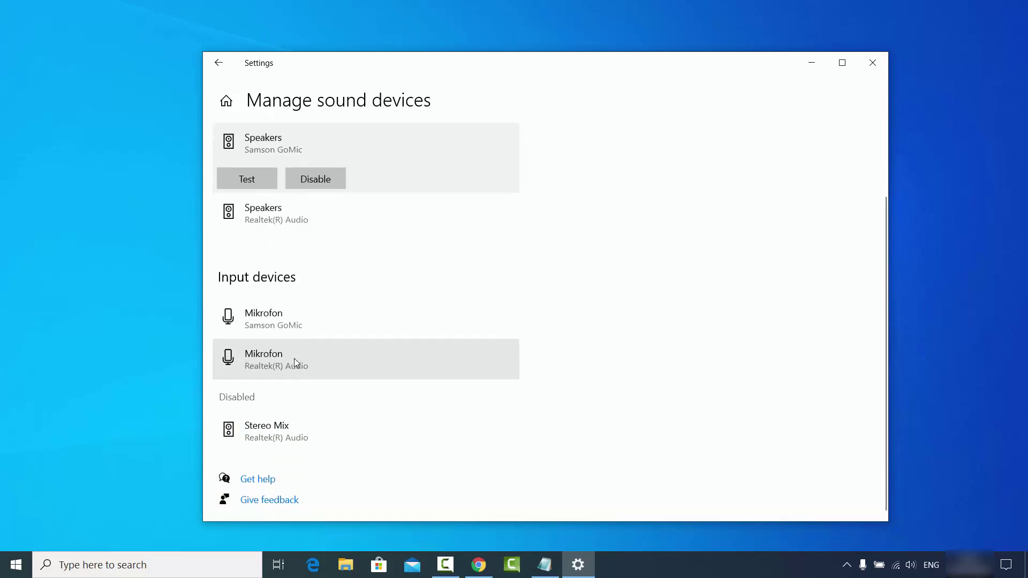
left_click(219, 63)
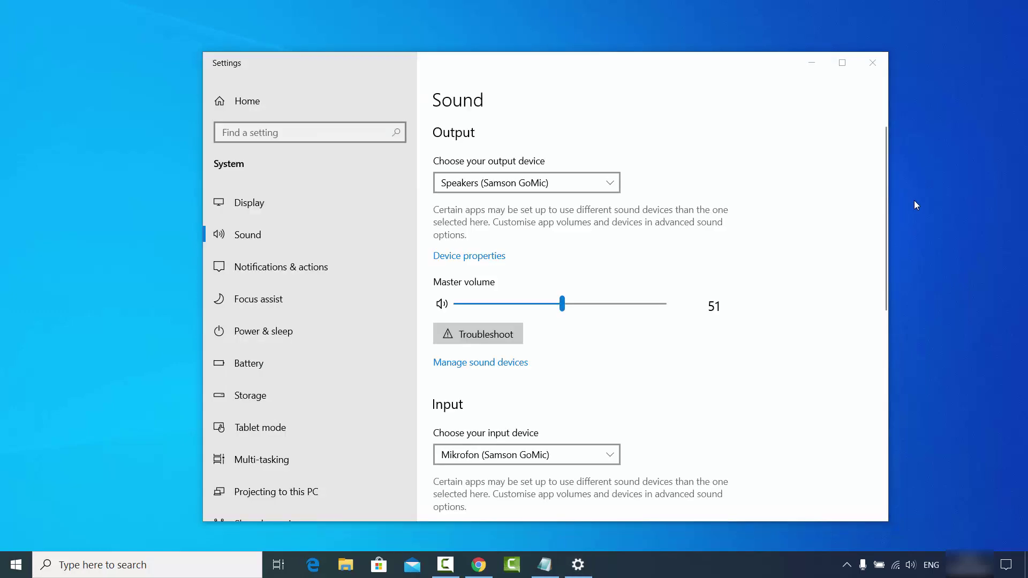
left_click(872, 65)
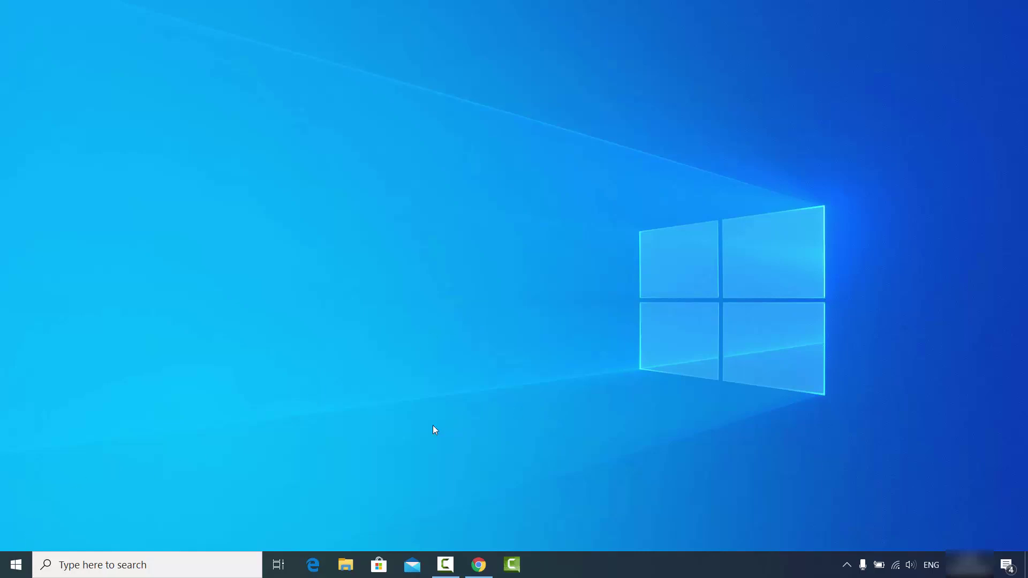
- Open the microphone app permissions in the Windows privacy settings
left_click(18, 567)
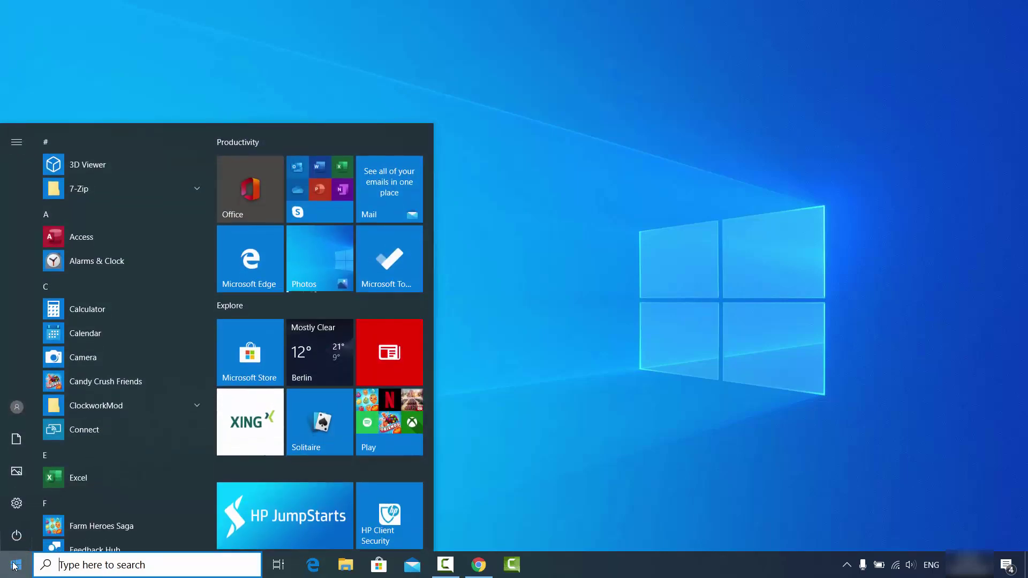
left_click(40, 505)
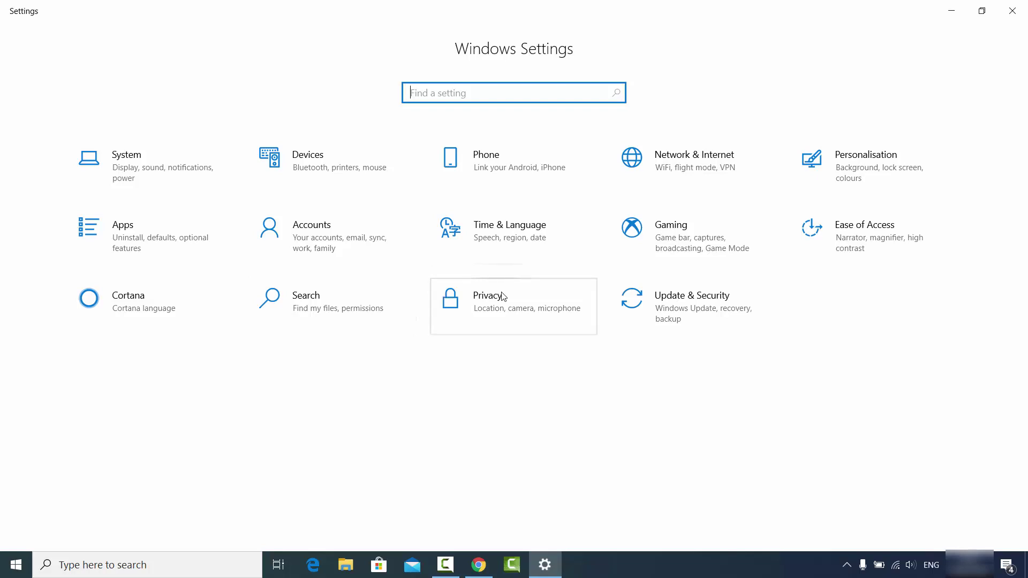
left_click(493, 305)
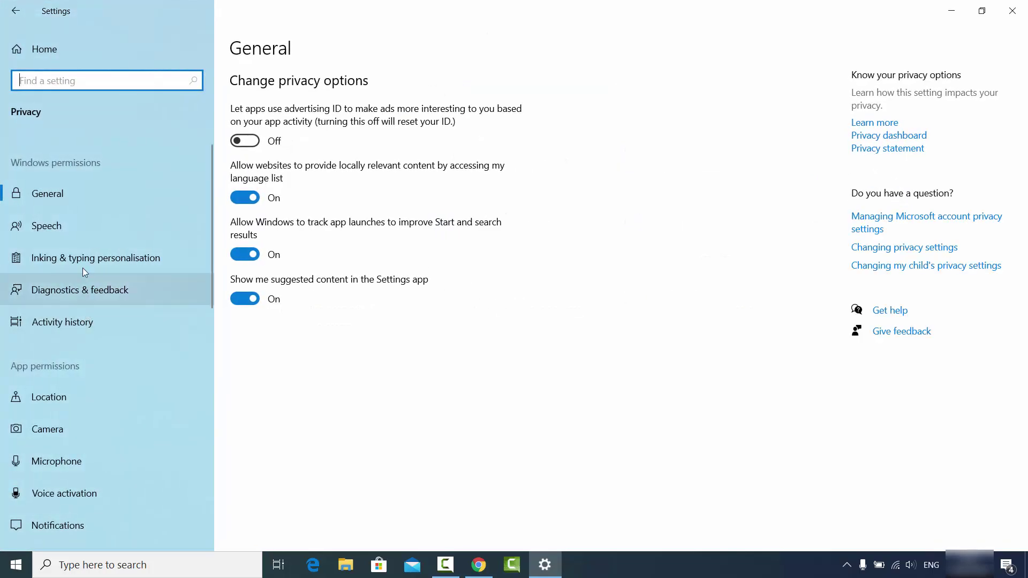
scroll(69, 325, "down", 4)
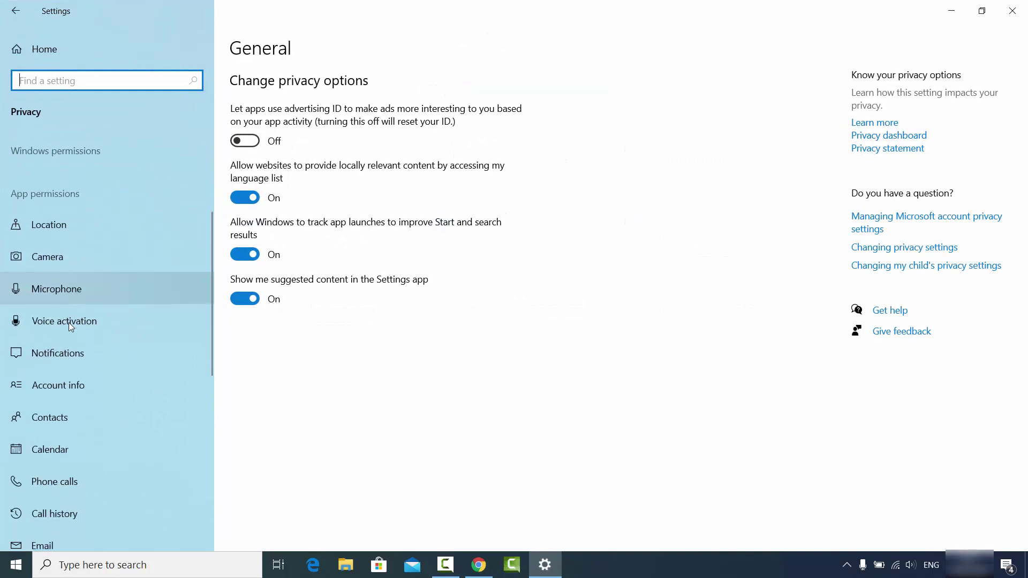
left_click(66, 276)
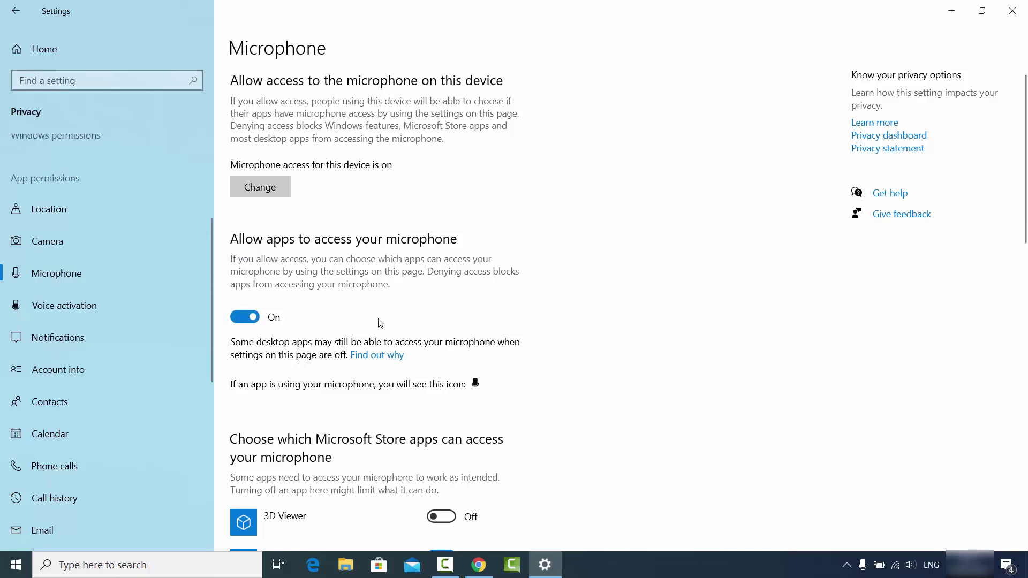
- Examine the microphone access permissions for Microsoft Store apps and desktop apps, and close Settings
scroll(460, 321, "down", 3)
scroll(462, 321, "down", 1)
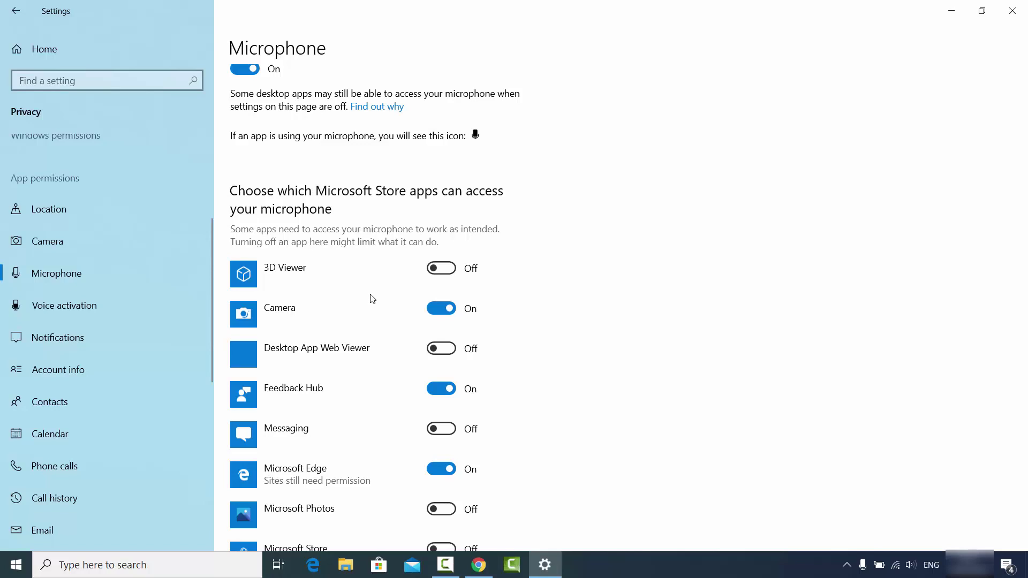
scroll(370, 297, "down", 1)
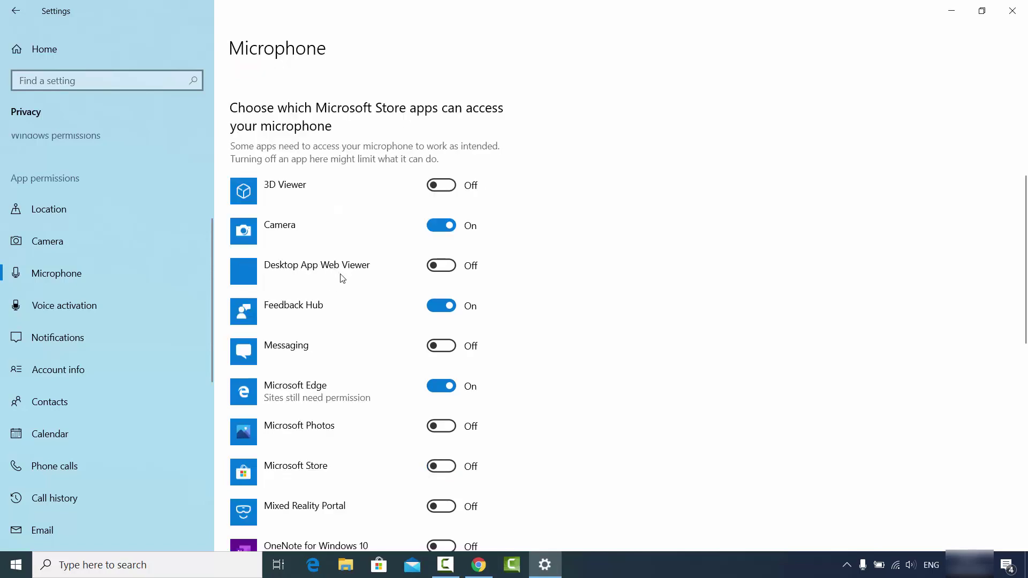
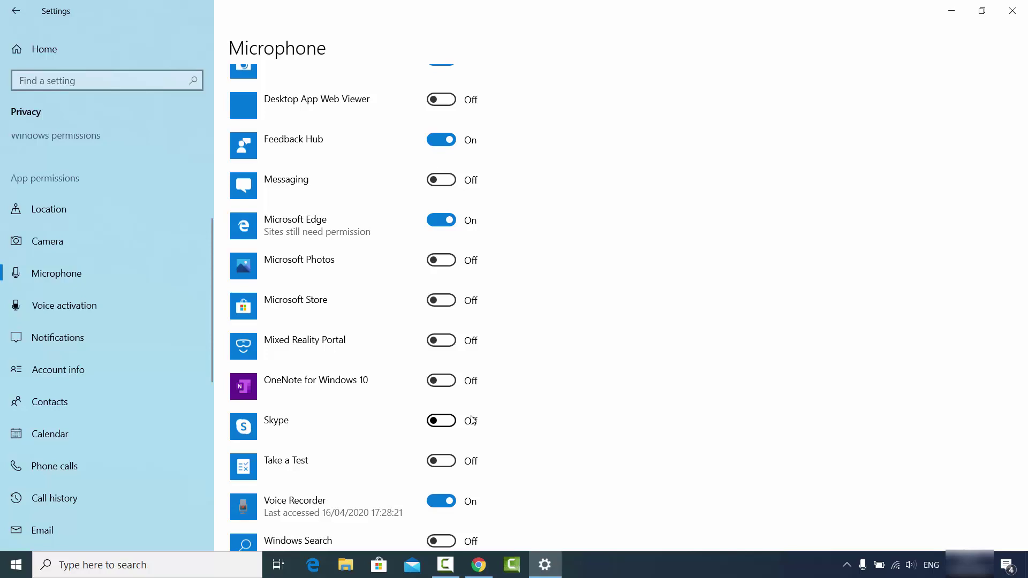
scroll(472, 420, "down", 5)
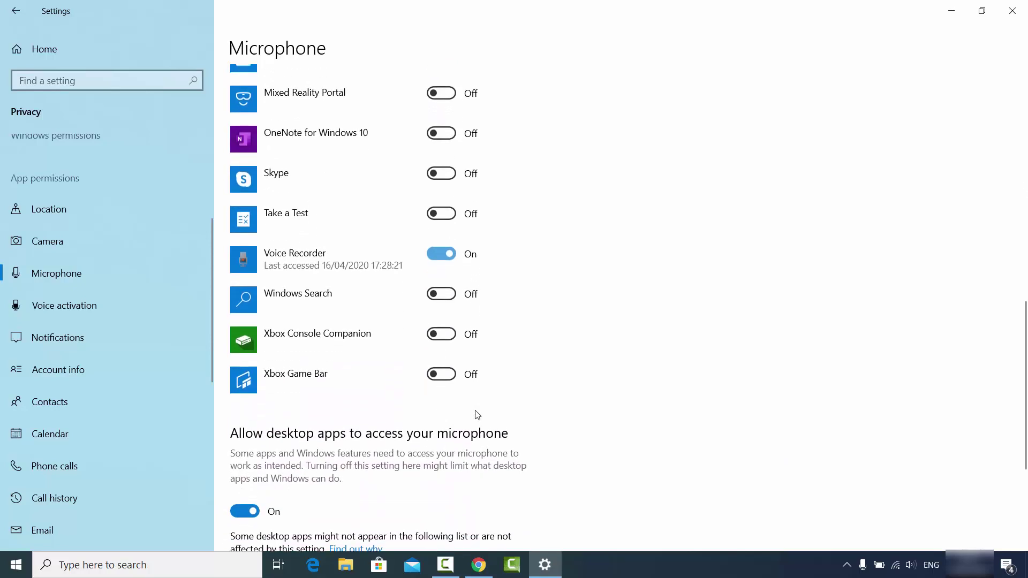
scroll(477, 414, "down", 5)
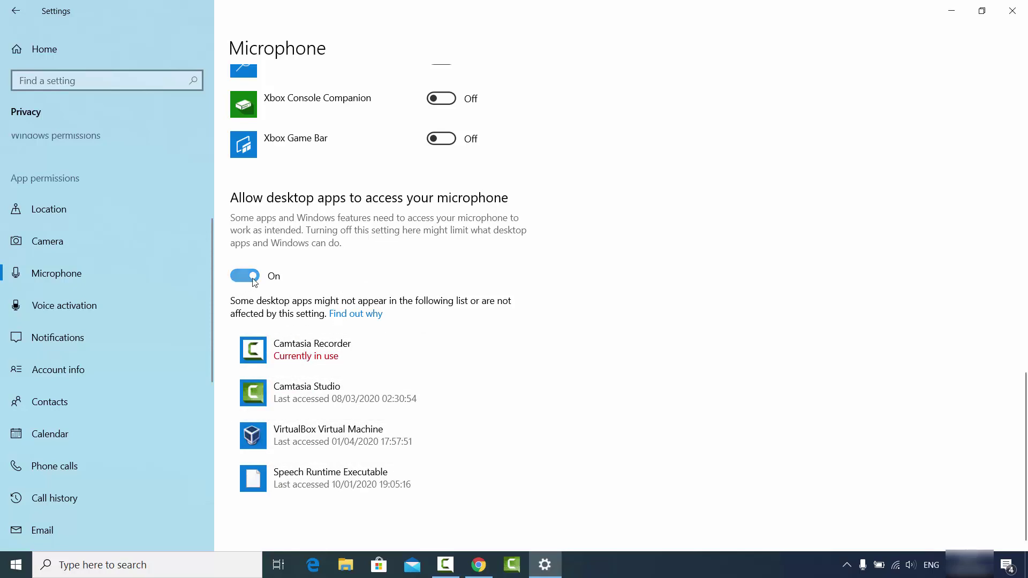
scroll(568, 193, "up", 10)
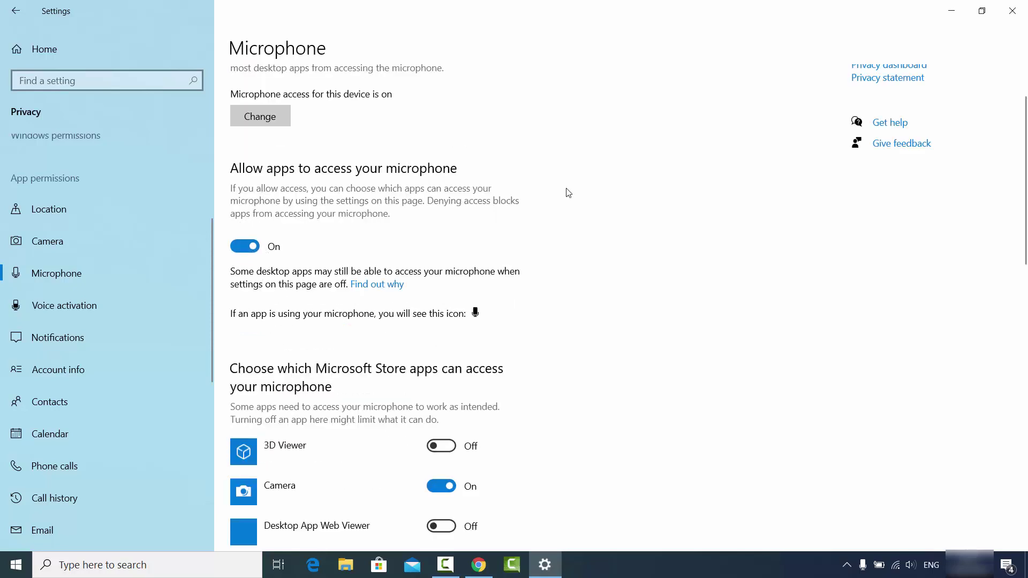
scroll(567, 192, "down", 13)
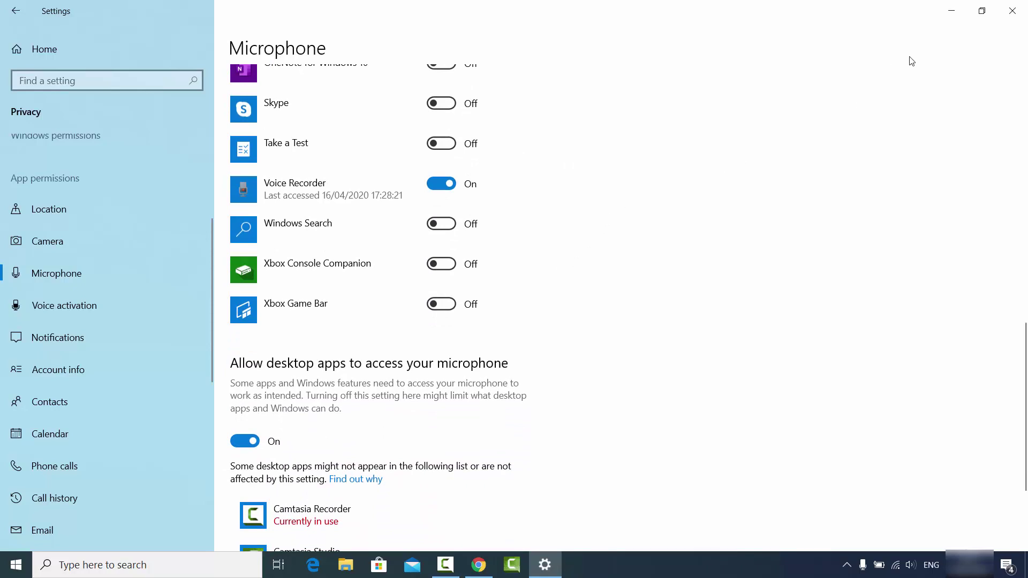
left_click(1020, 16)
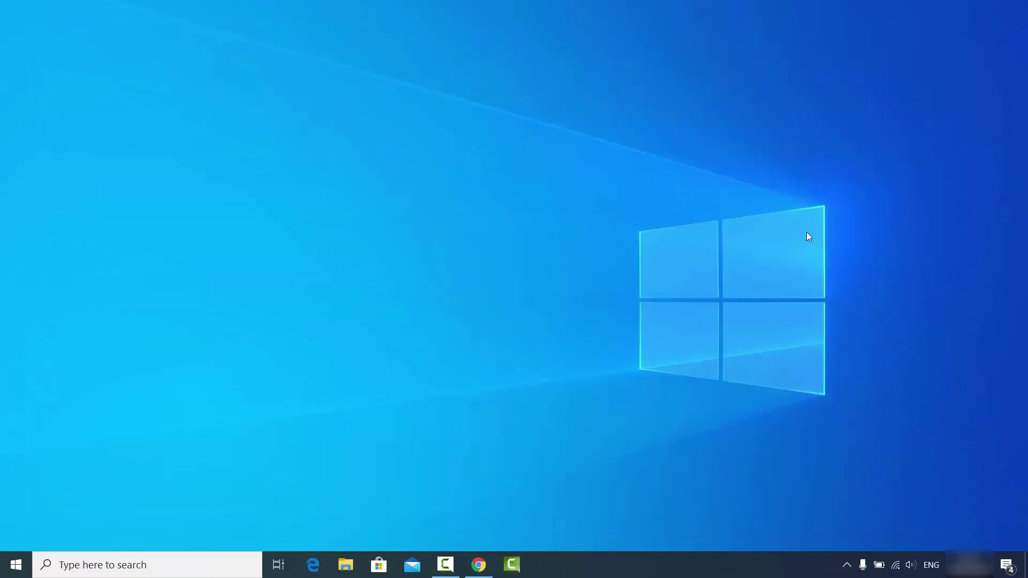
- Search Windows for "micro" and open the Microphone set-up settings at the speech recognition microphone section
left_click(107, 564)
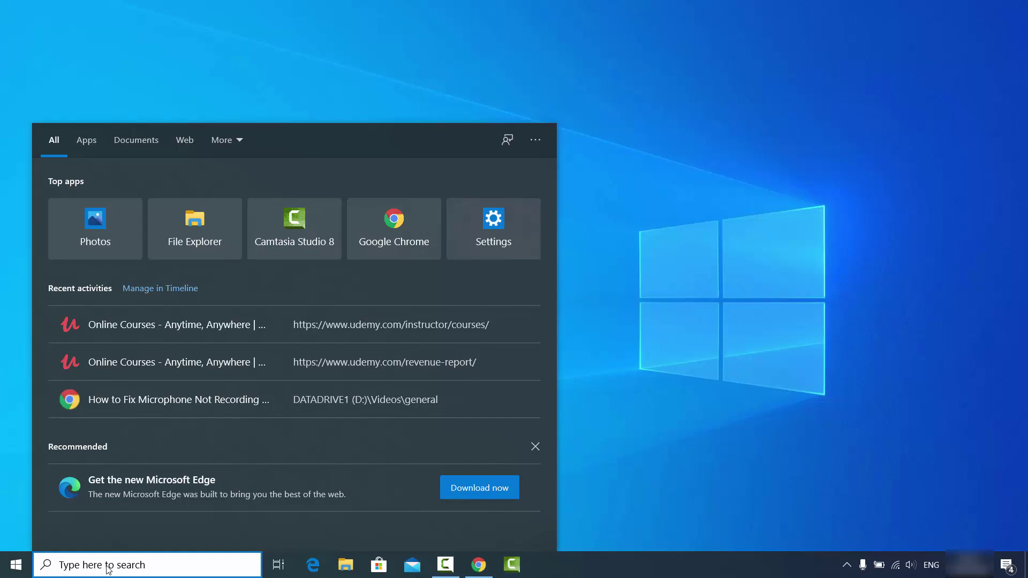
type("mi")
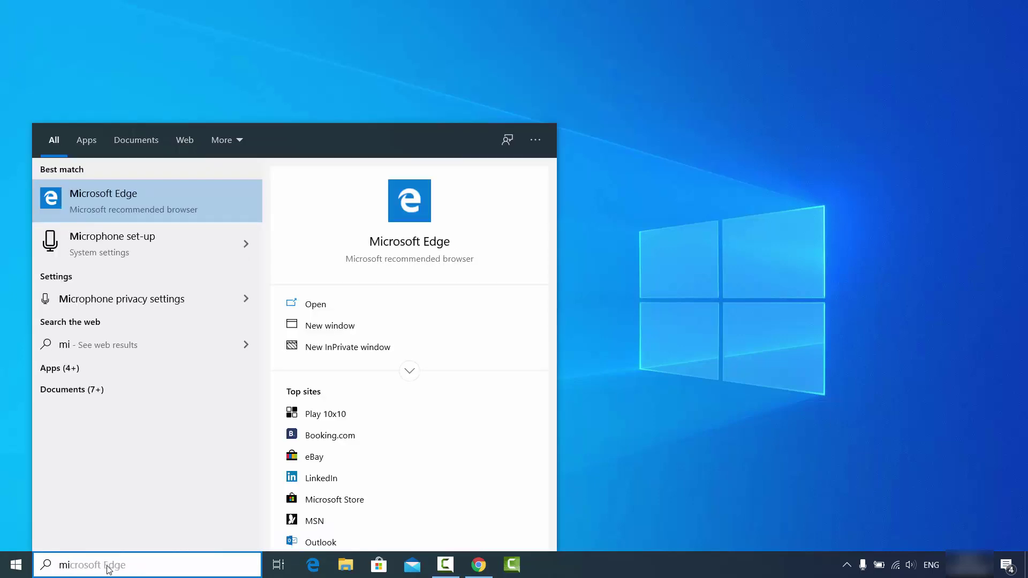
type("cro")
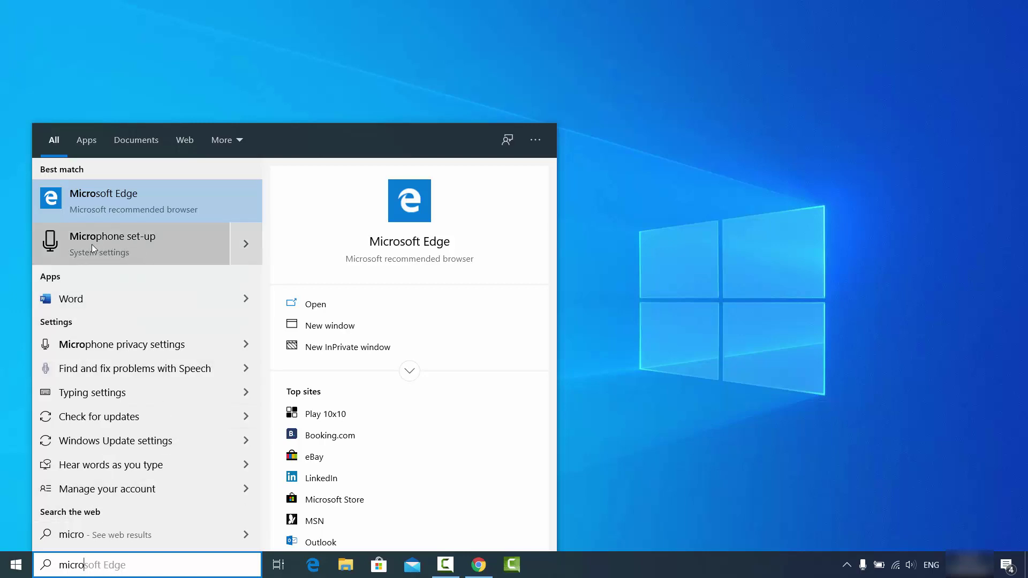
left_click(123, 243)
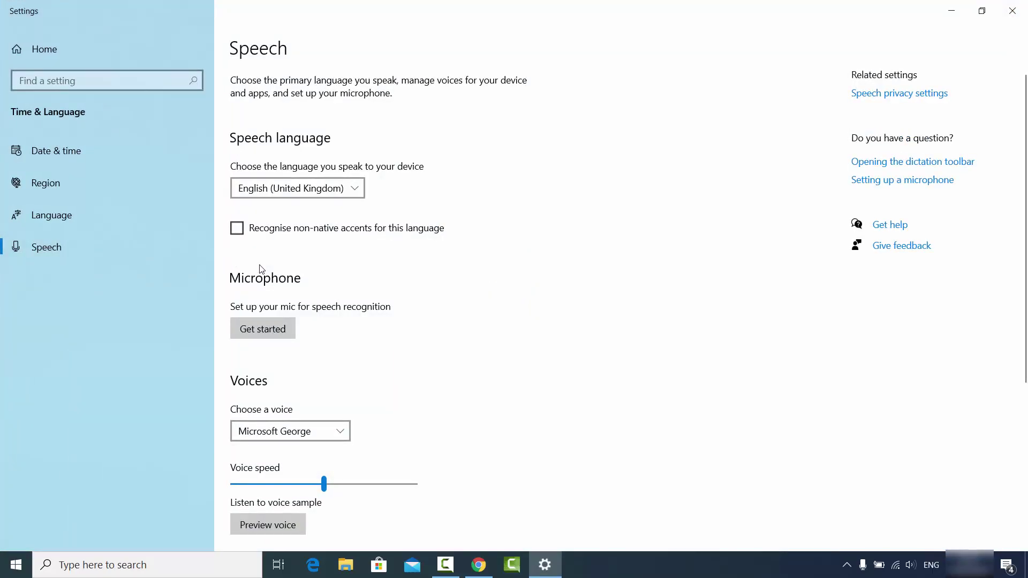
scroll(302, 275, "down", 1)
scroll(304, 276, "down", 1)
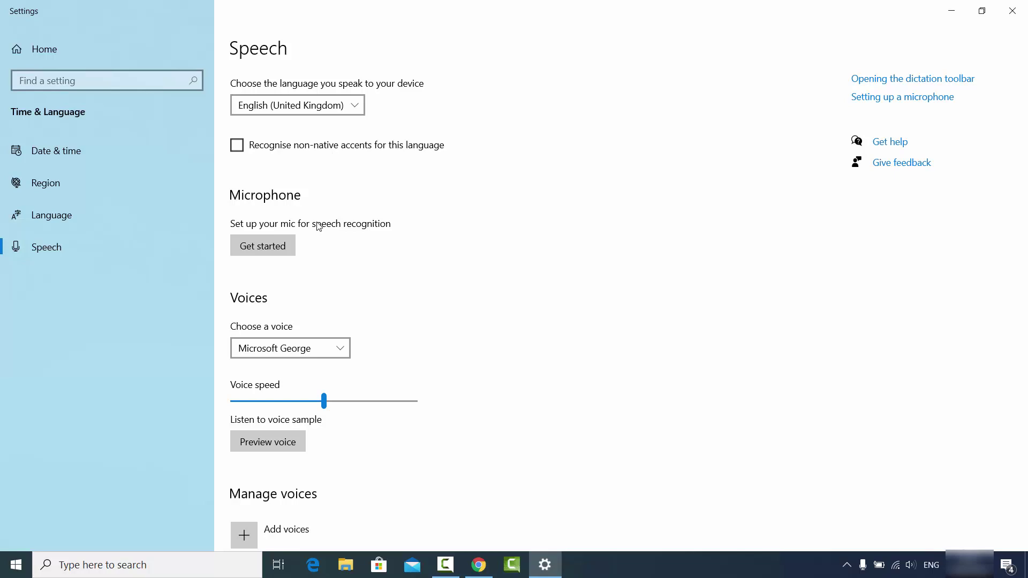
- Start the speech recognition microphone set-up, review the offered problem choices, and cancel it and close Settings
left_click(262, 251)
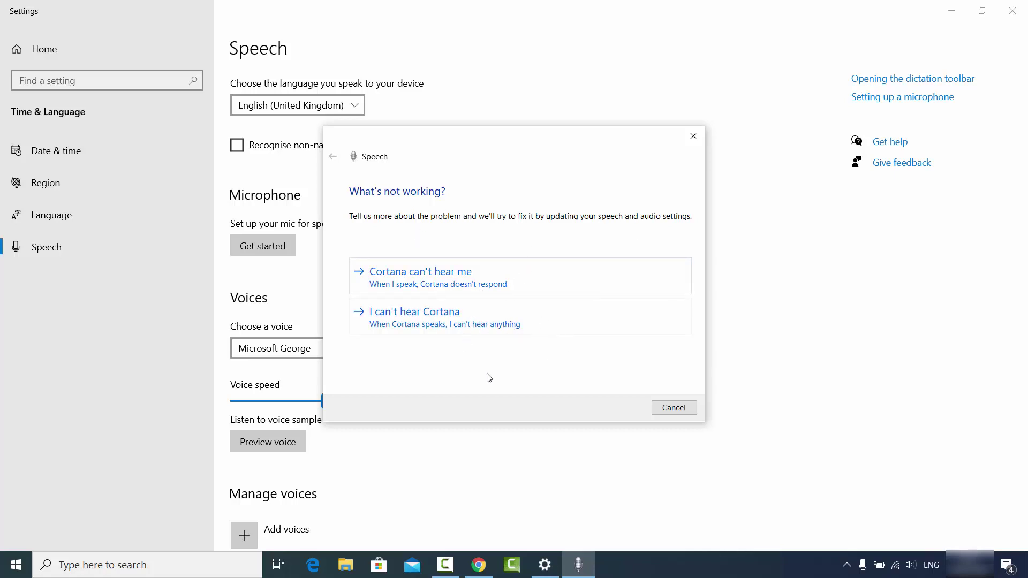
left_click(665, 407)
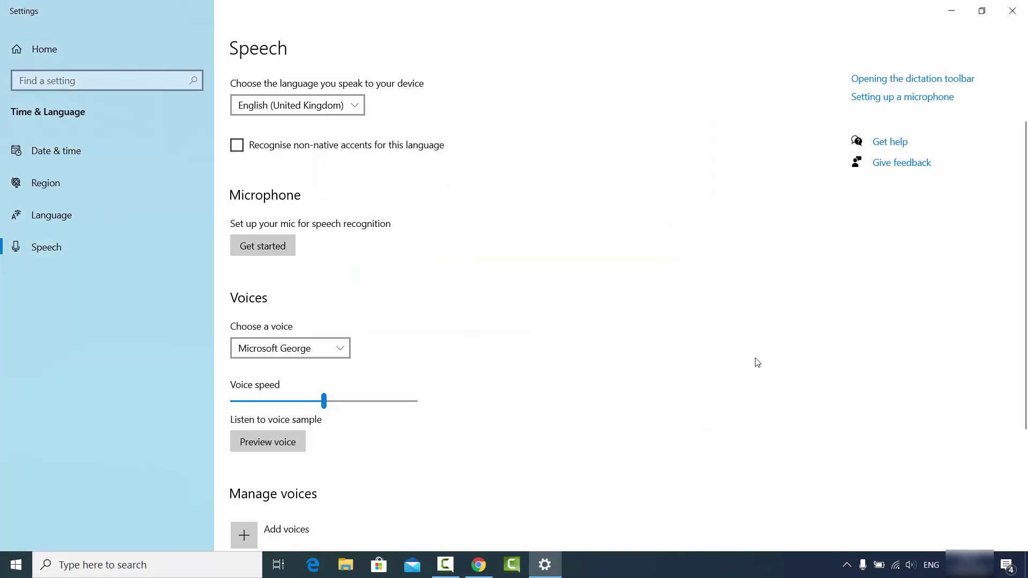
left_click(1013, 12)
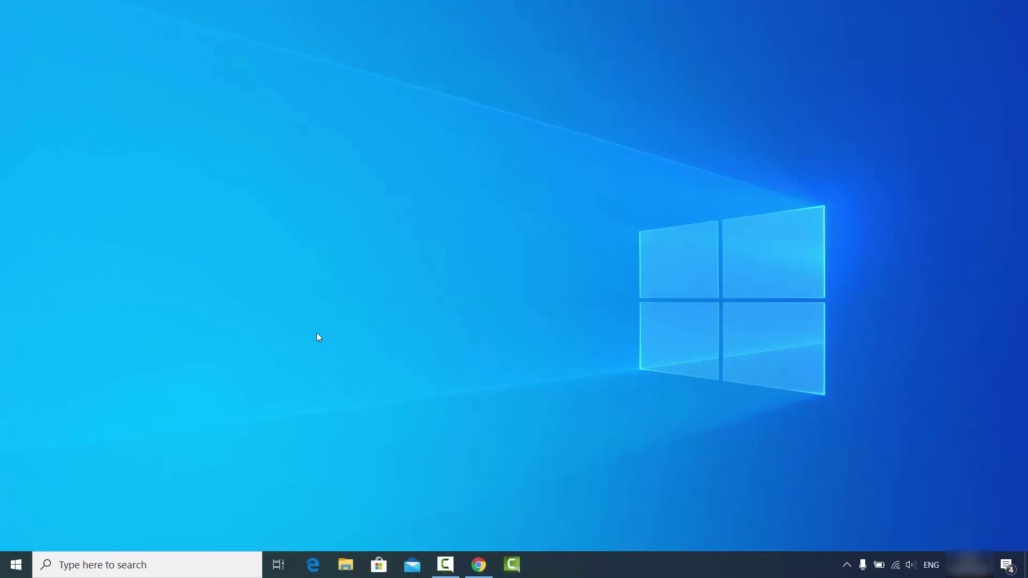
- Open Device Manager in a maximized window and expand the Audio inputs and outputs category
right_click(18, 566)
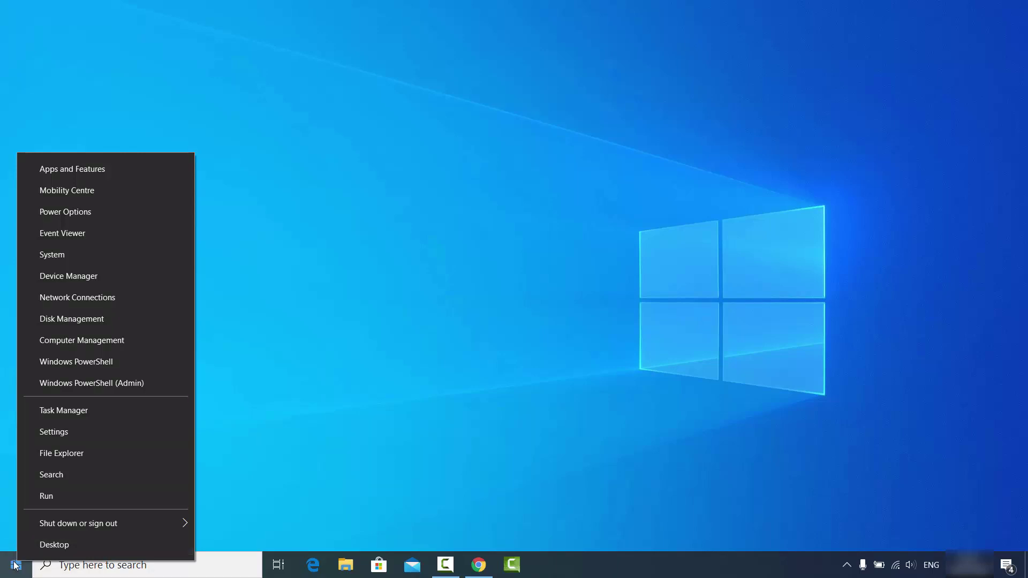
right_click(15, 566)
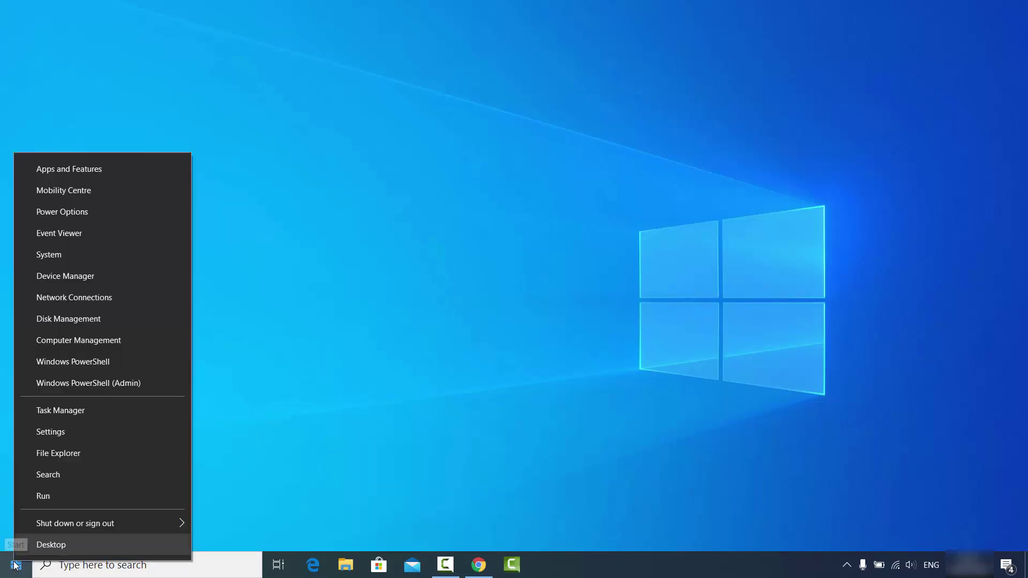
left_click(97, 277)
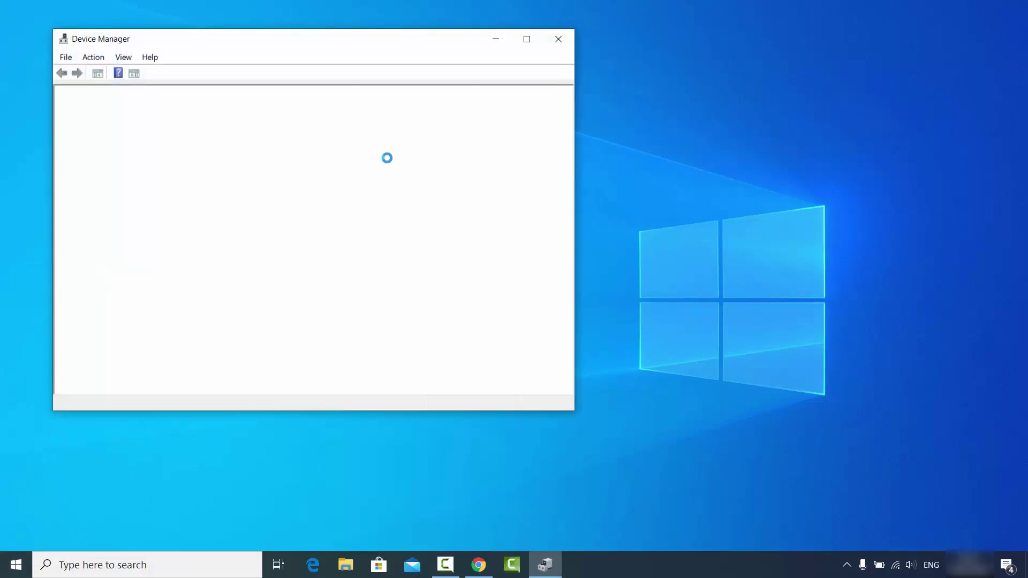
left_click(526, 38)
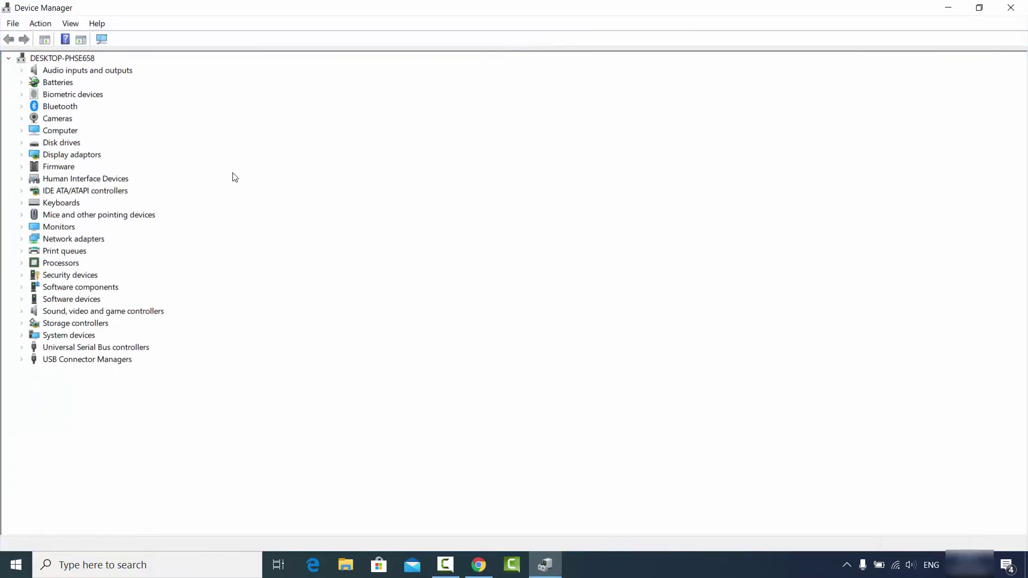
left_click(22, 70)
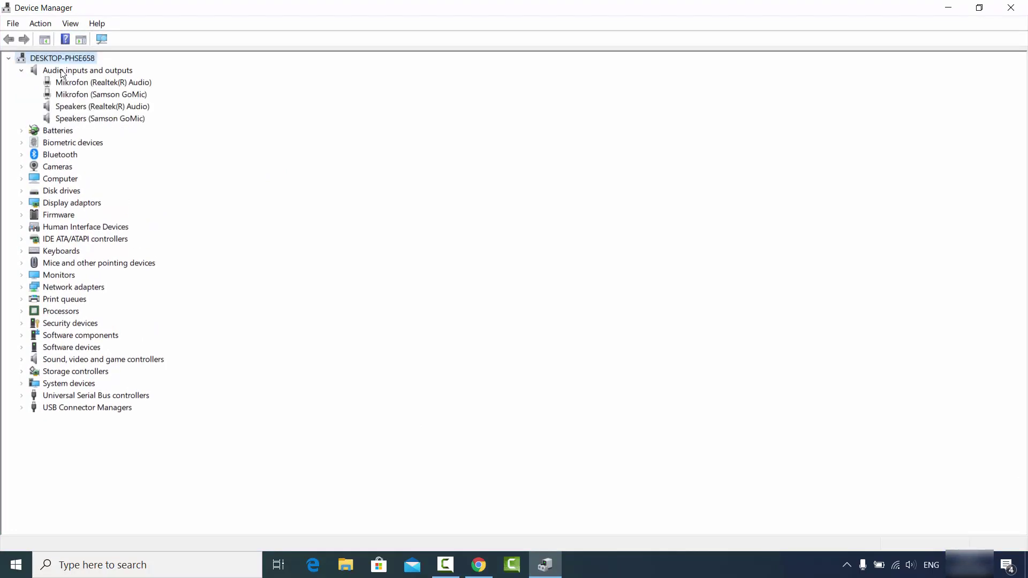
- Search automatically for updated driver software for Mikrofon (Realtek(R) Audio) and close the update wizard
left_click(108, 86)
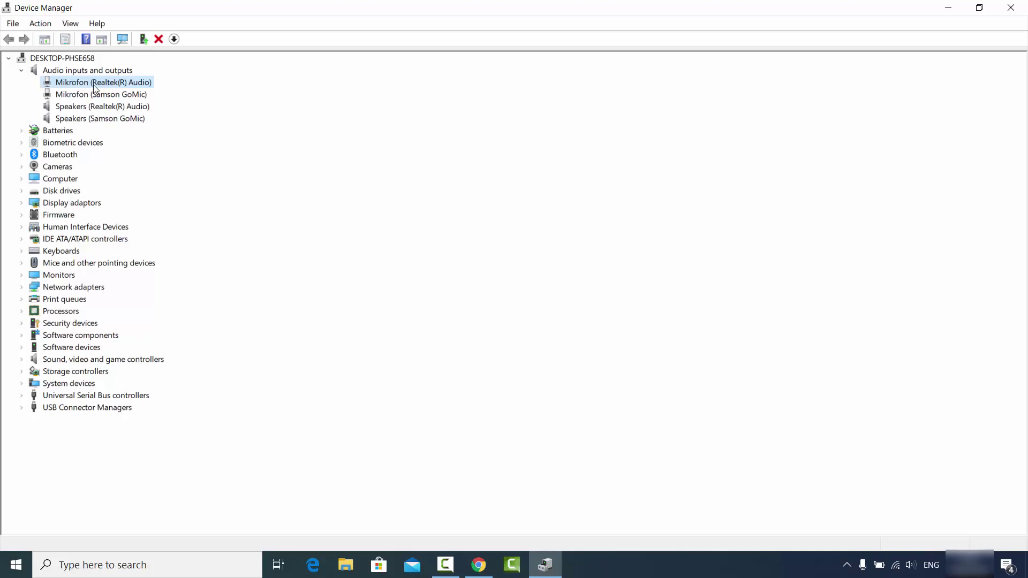
right_click(95, 87)
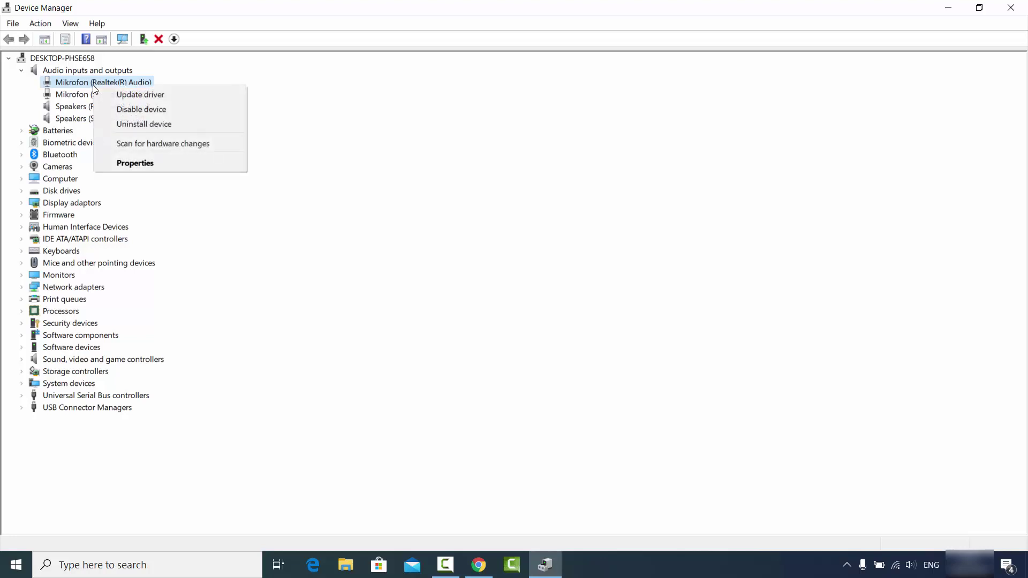
left_click(131, 97)
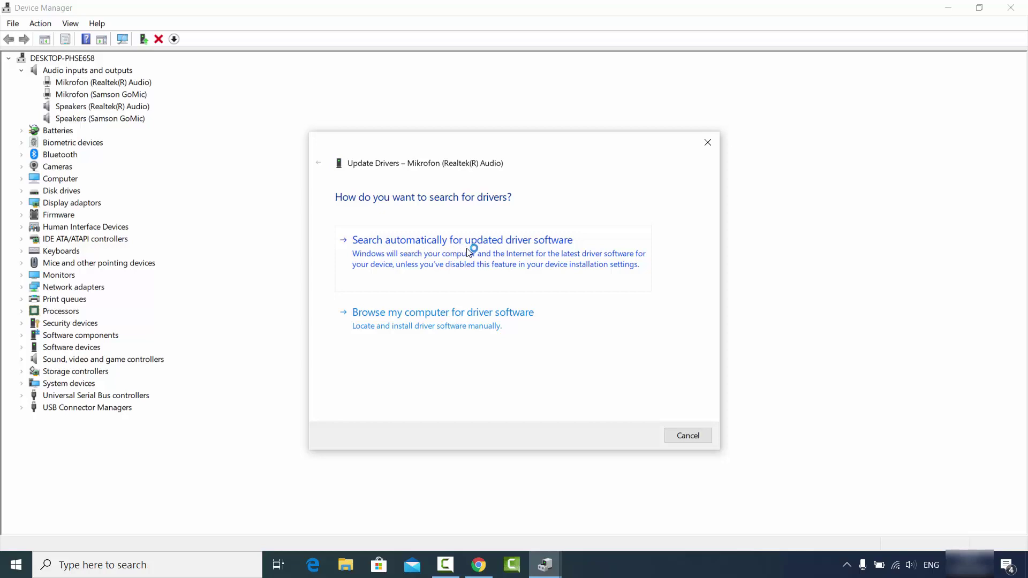
left_click(498, 249)
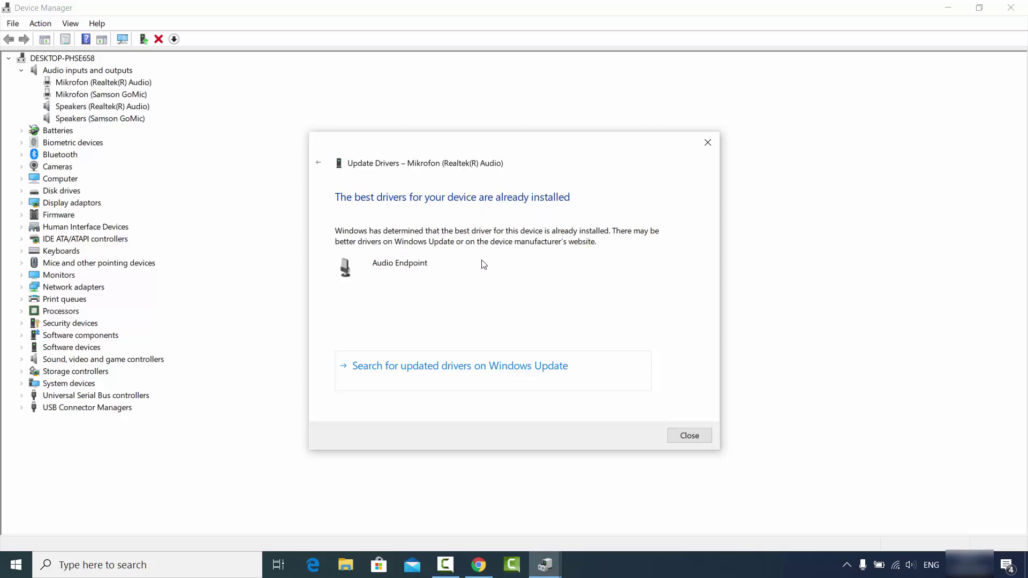
left_click(677, 436)
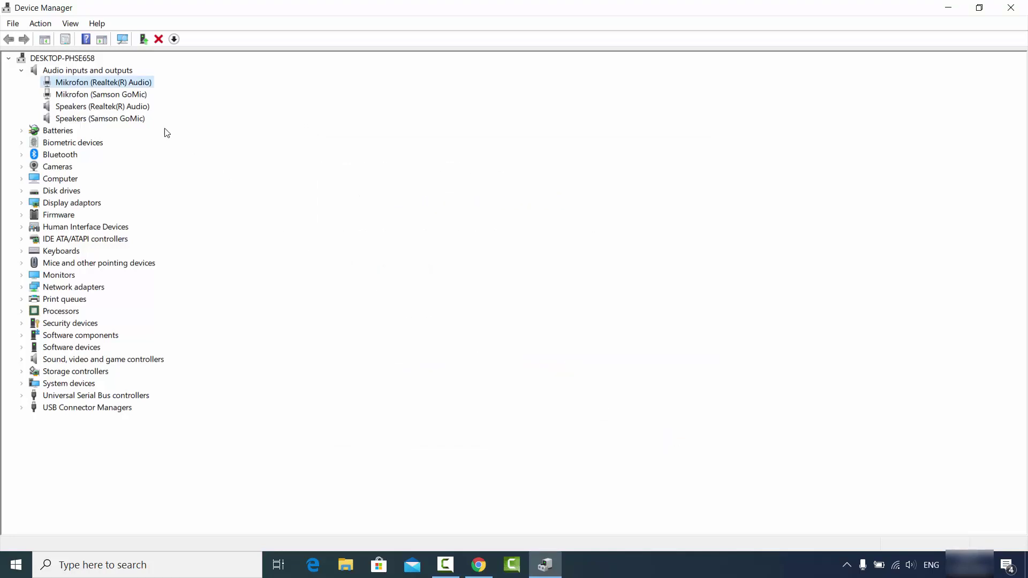
- Review the update, disable and uninstall options for Mikrofon (Samson GoMic), and close Device Manager
right_click(102, 97)
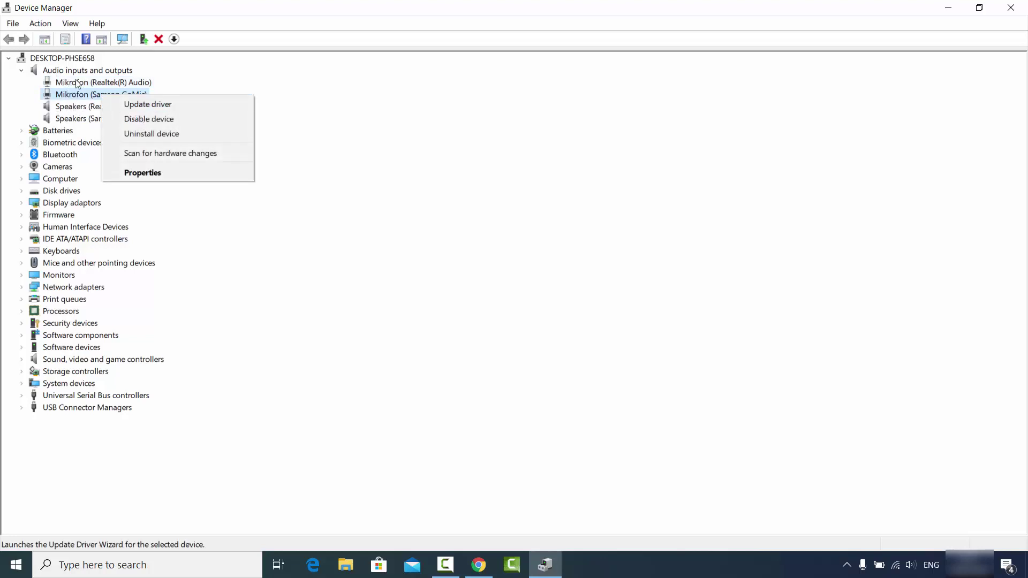
left_click(369, 93)
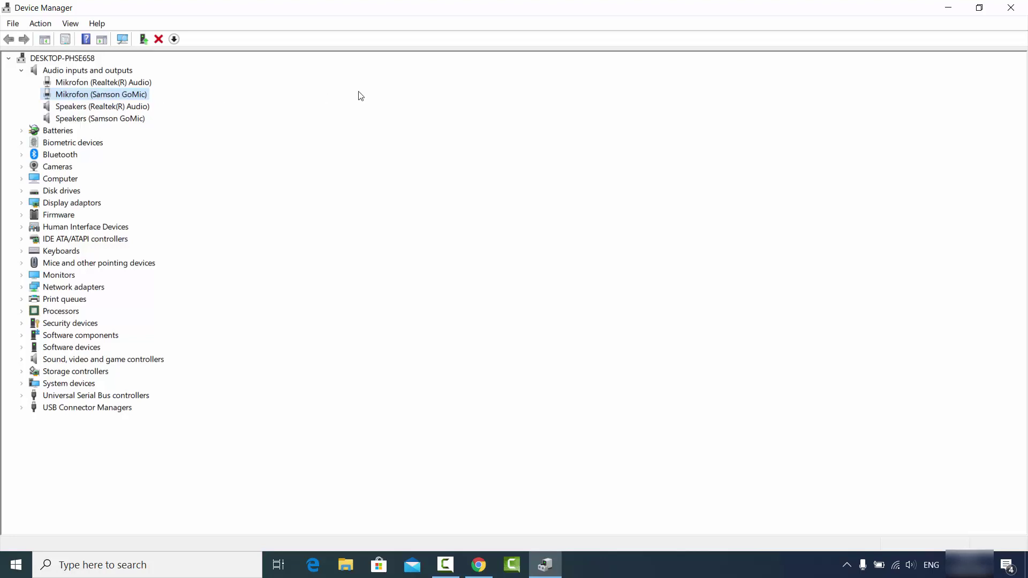
left_click(1008, 14)
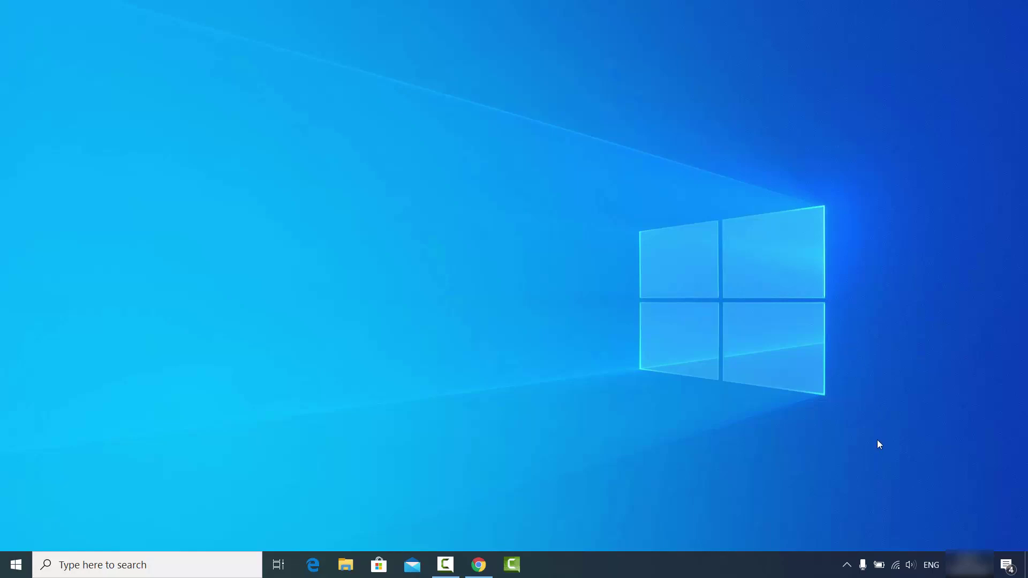
- Run the sound problems troubleshooter from the system tray, review the devices it can troubleshoot, and cancel it
right_click(909, 567)
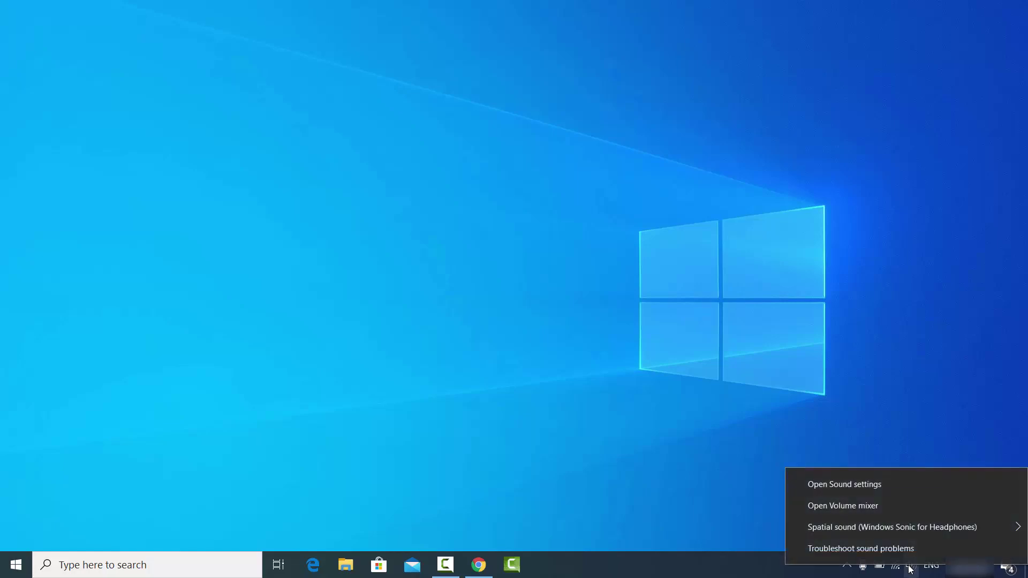
left_click(860, 548)
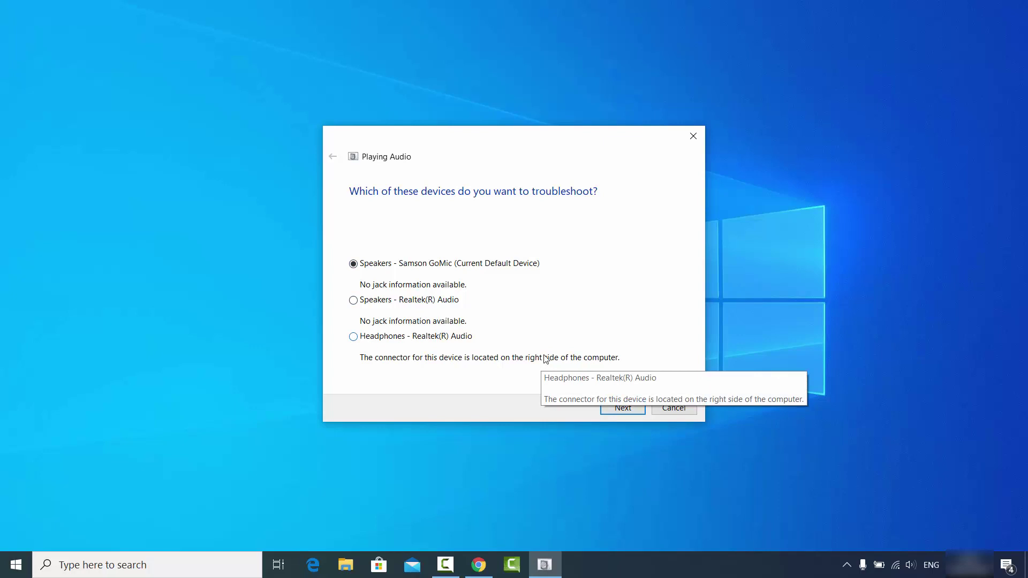
left_click(679, 408)
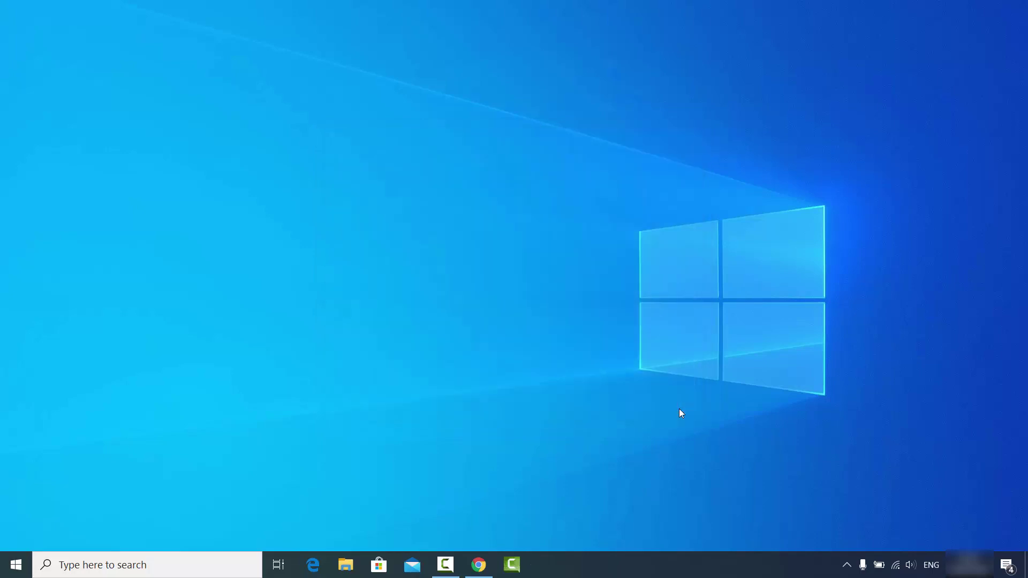